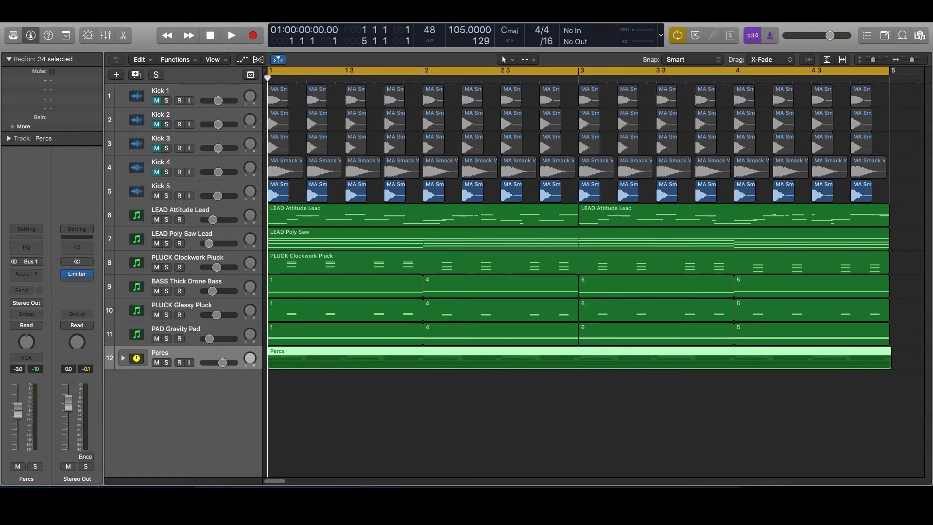
# - Solo LEAD Poly Saw Lead and audition it twice with playback
pyautogui.click(341, 238)
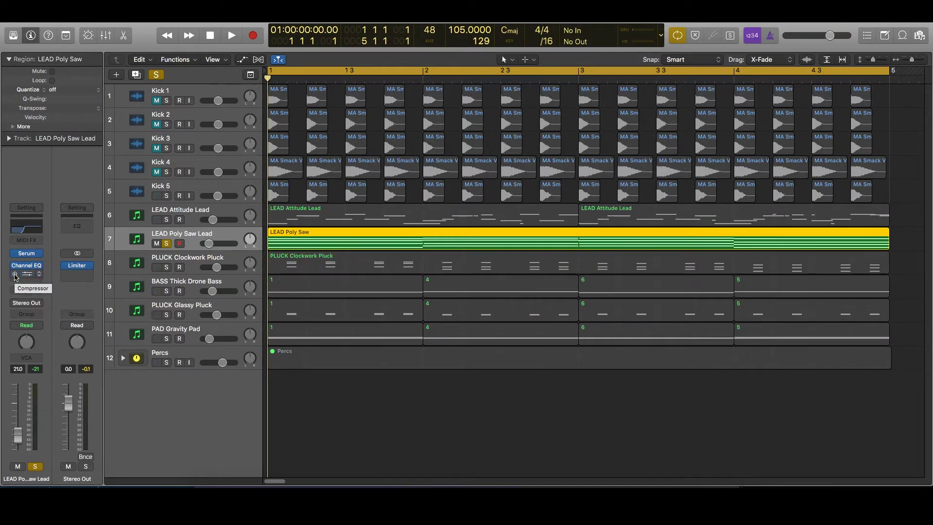
pyautogui.press('space')
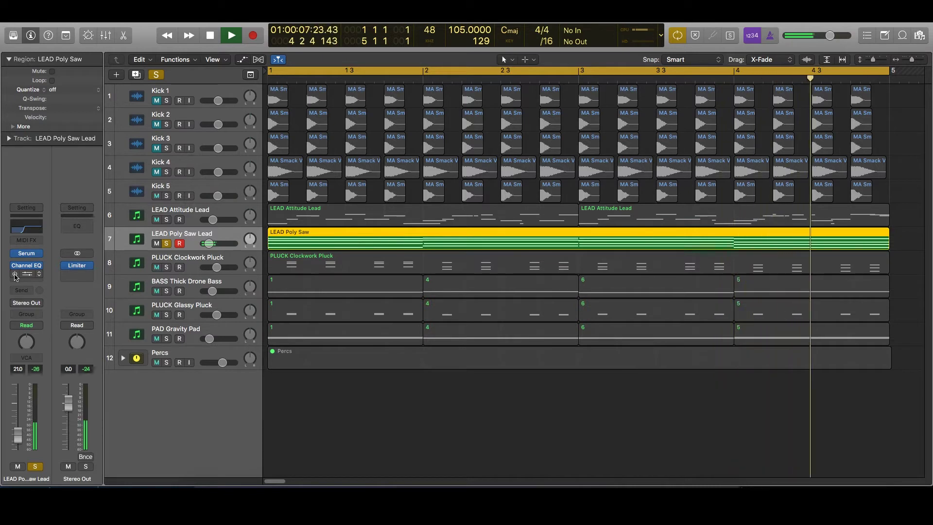
pyautogui.press('space')
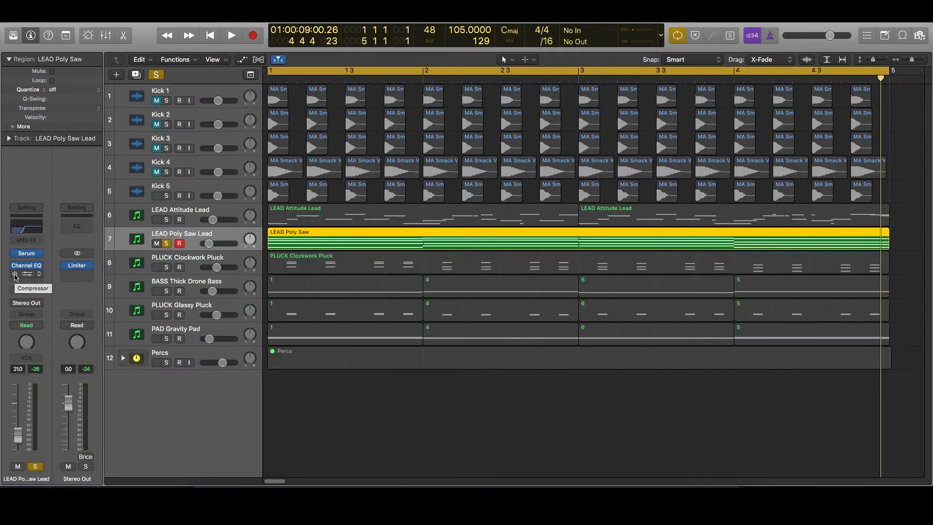
pyautogui.press('space')
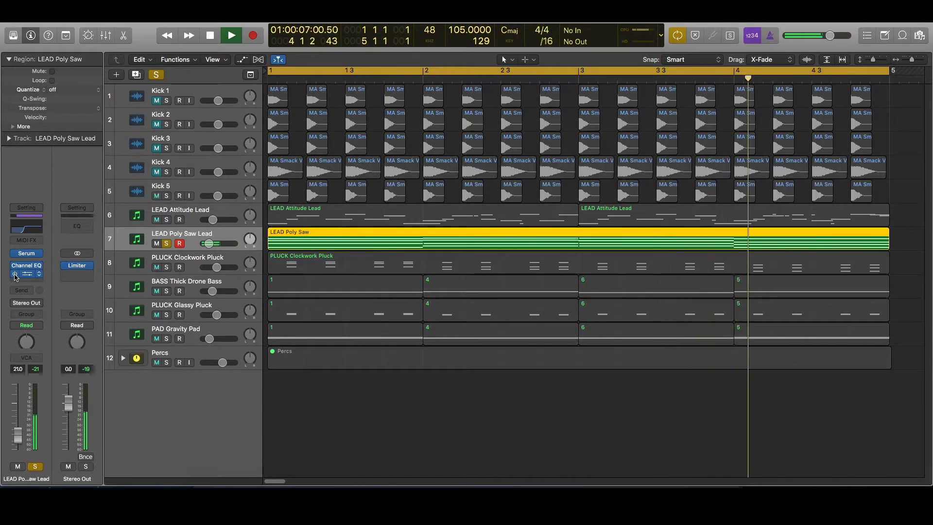
pyautogui.press('space')
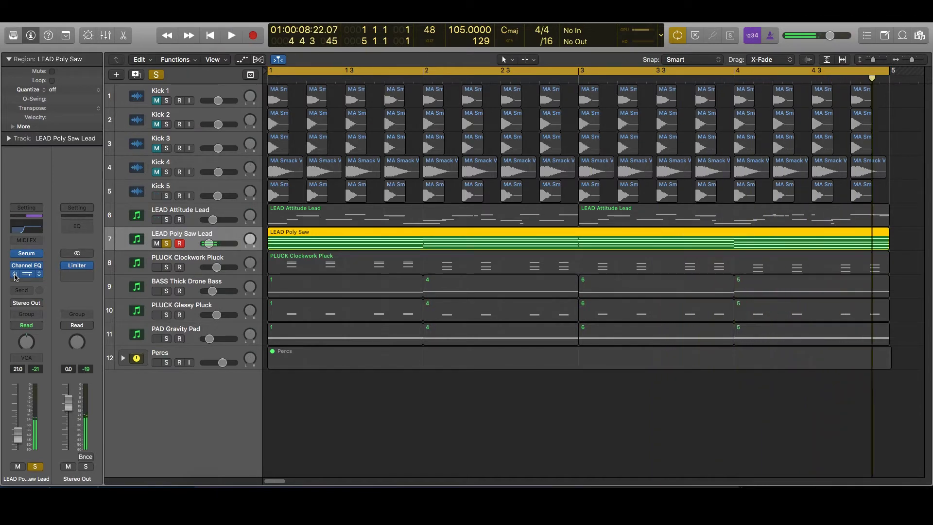
# - Open the lead's Compressor, move its window aside, and keep Audio 1 - Kick 1 as side-chain source
pyautogui.click(28, 276)
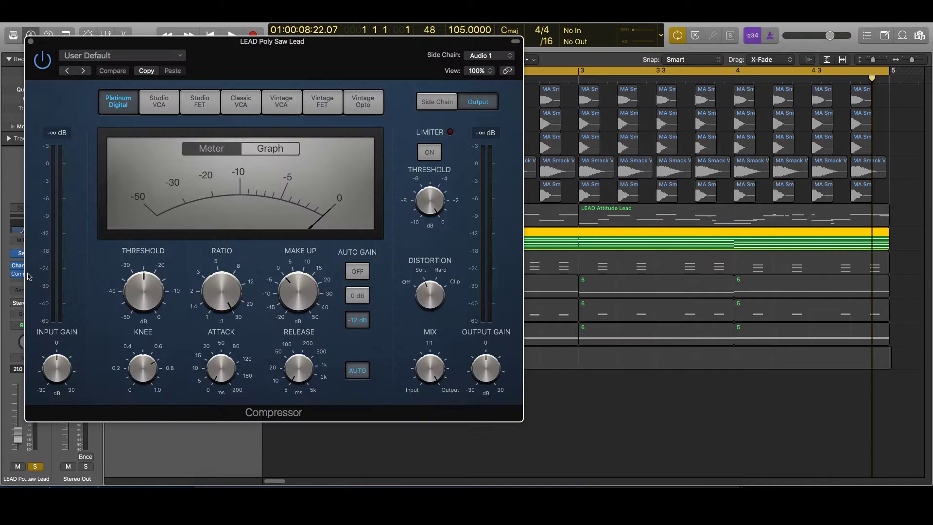
pyautogui.moveTo(285, 59); pyautogui.dragTo(512, 71)
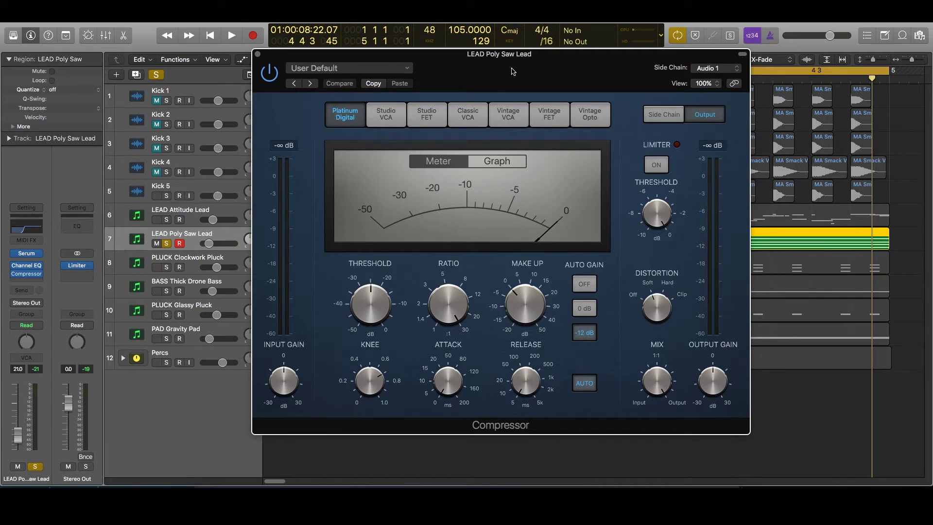
pyautogui.click(716, 71)
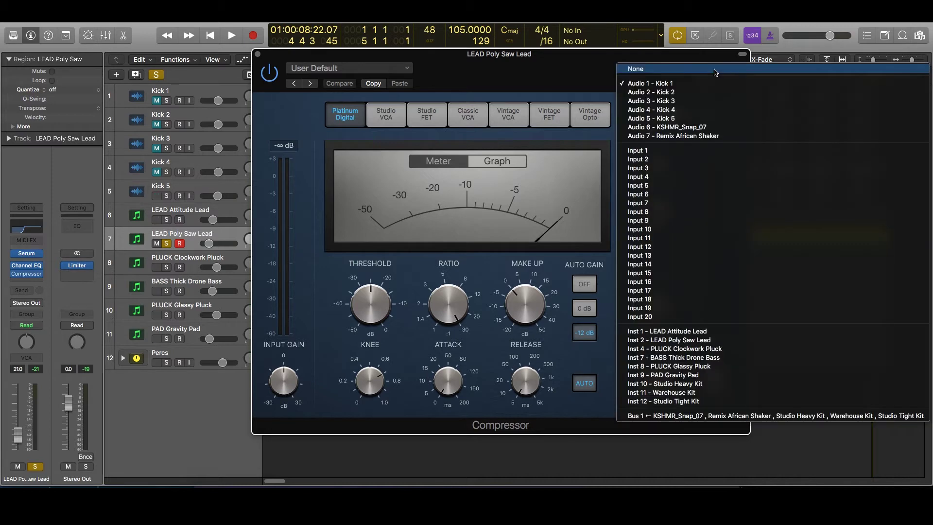
pyautogui.click(678, 85)
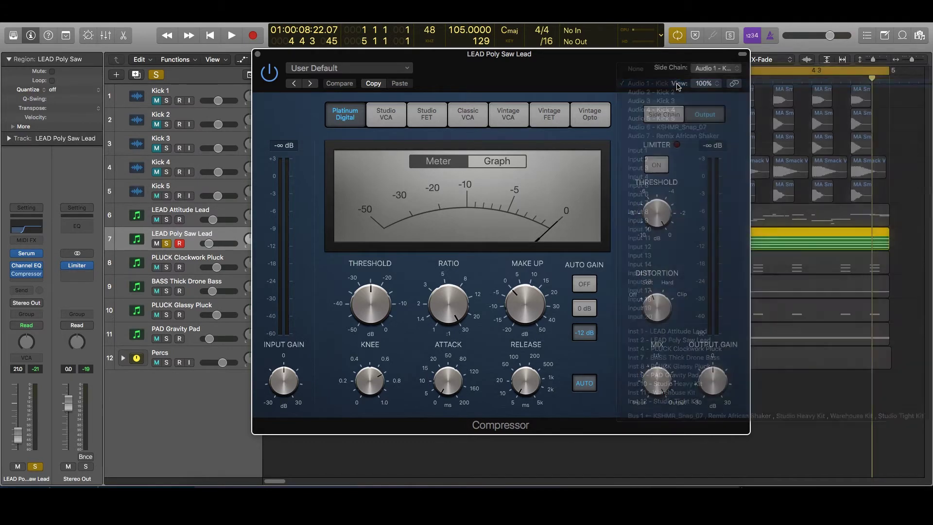
pyautogui.click(712, 71)
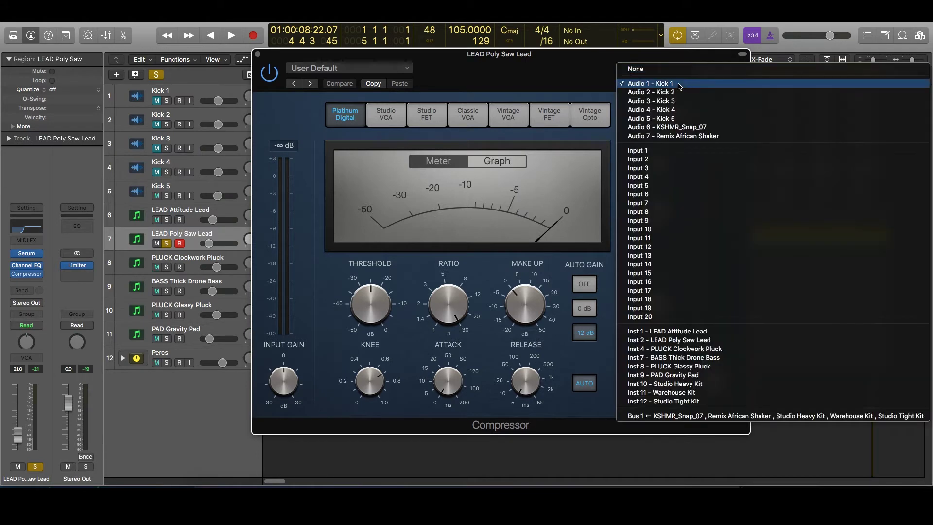
pyautogui.click(596, 66)
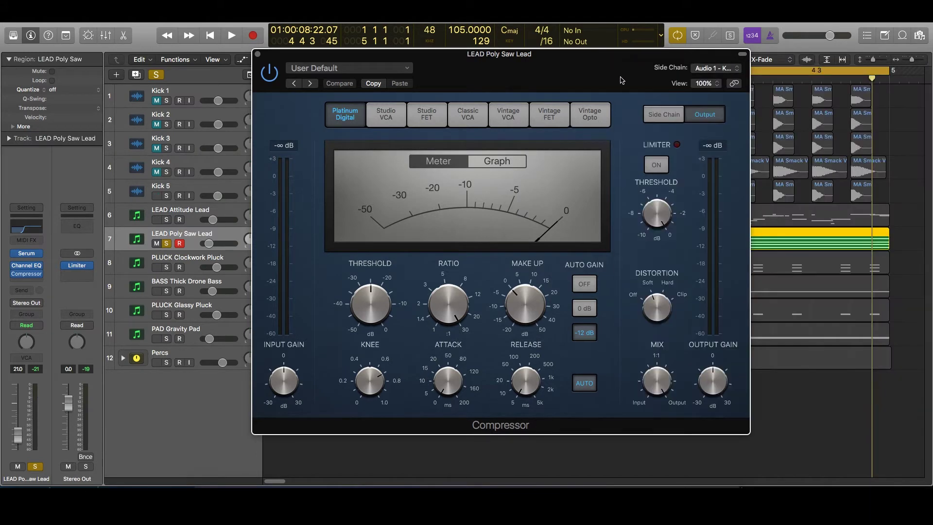
# - Insert a fresh Compressor on the lead and key it from Audio 1 - Kick 1
pyautogui.click(258, 54)
pyautogui.click(40, 277)
pyautogui.click(22, 281)
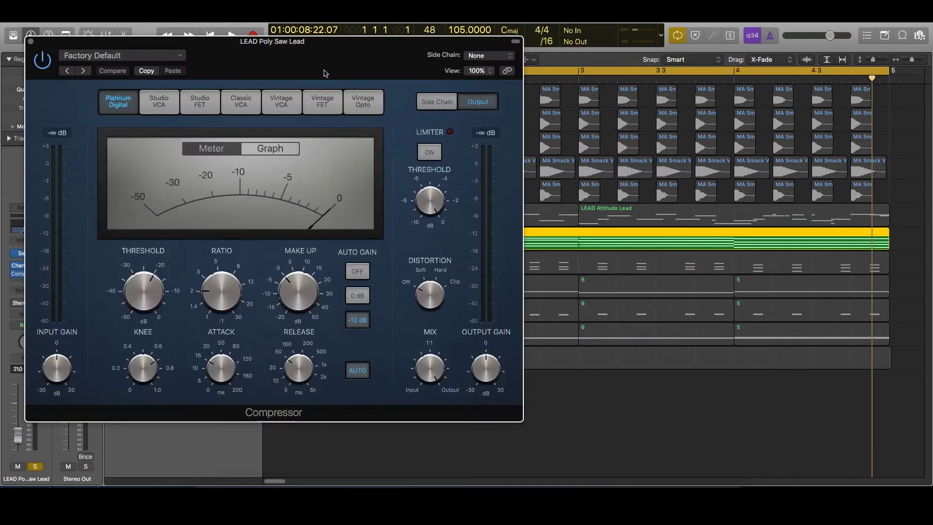
pyautogui.moveTo(510, 40); pyautogui.dragTo(759, 52)
pyautogui.click(737, 68)
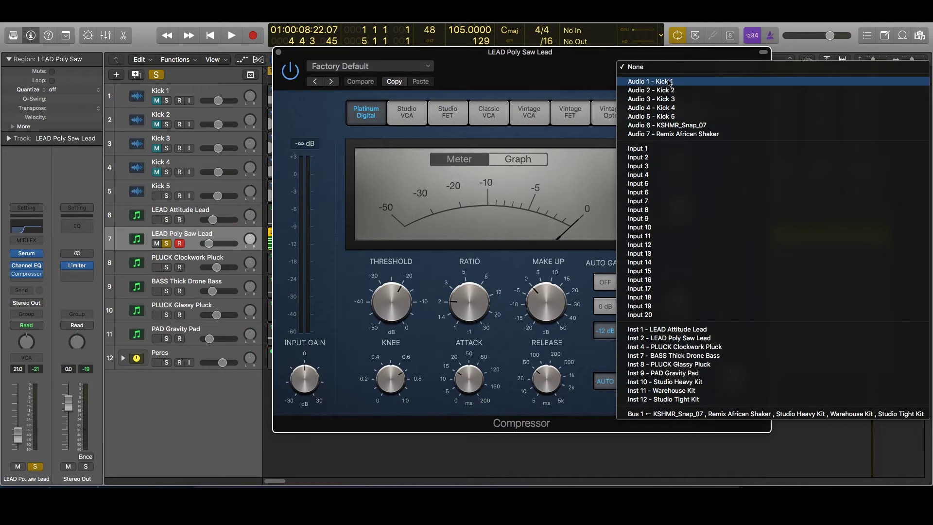
pyautogui.click(669, 83)
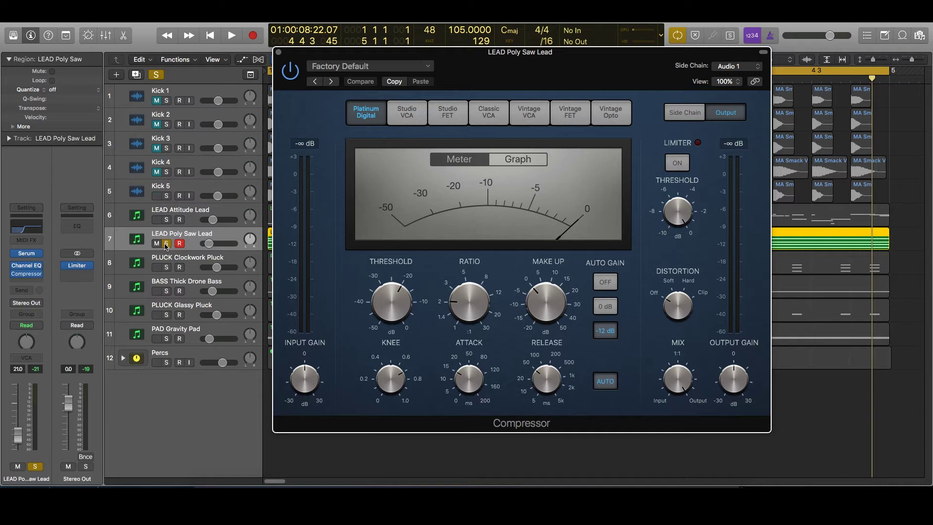
# - Set attack 0 ms, release 5 ms and ratio 30:1, then audition against the kick
pyautogui.moveTo(469, 379); pyautogui.dragTo(469, 423)
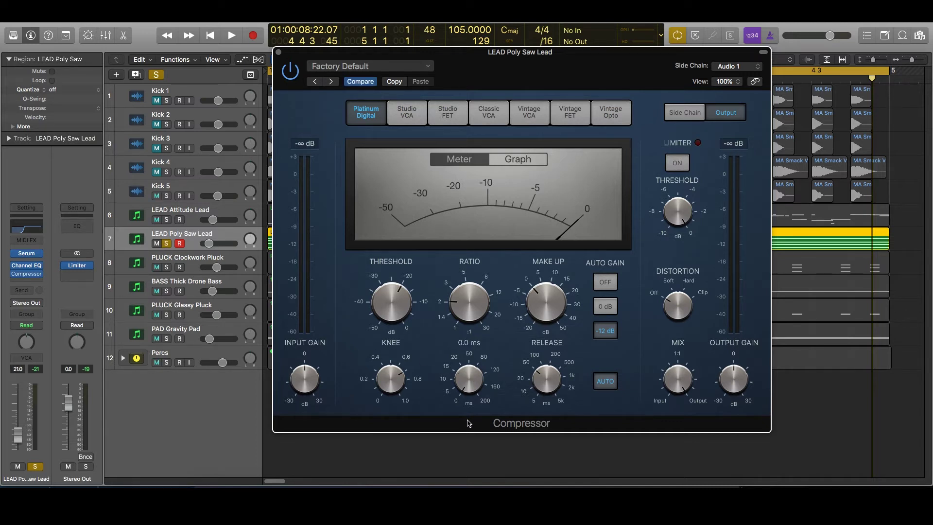
pyautogui.click(553, 383)
pyautogui.moveTo(549, 377); pyautogui.dragTo(558, 422)
pyautogui.moveTo(487, 325)
pyautogui.moveTo(450, 323); pyautogui.dragTo(493, 180)
pyautogui.press('space')
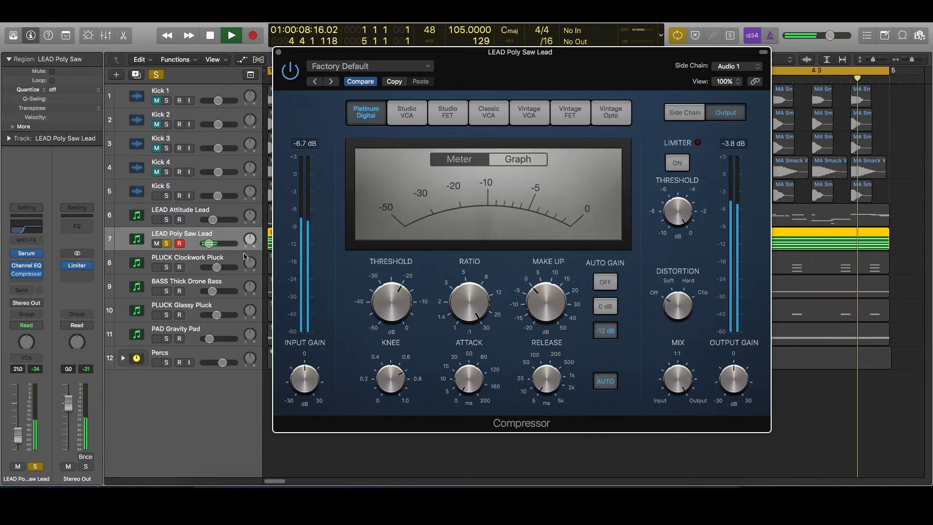
pyautogui.press('space')
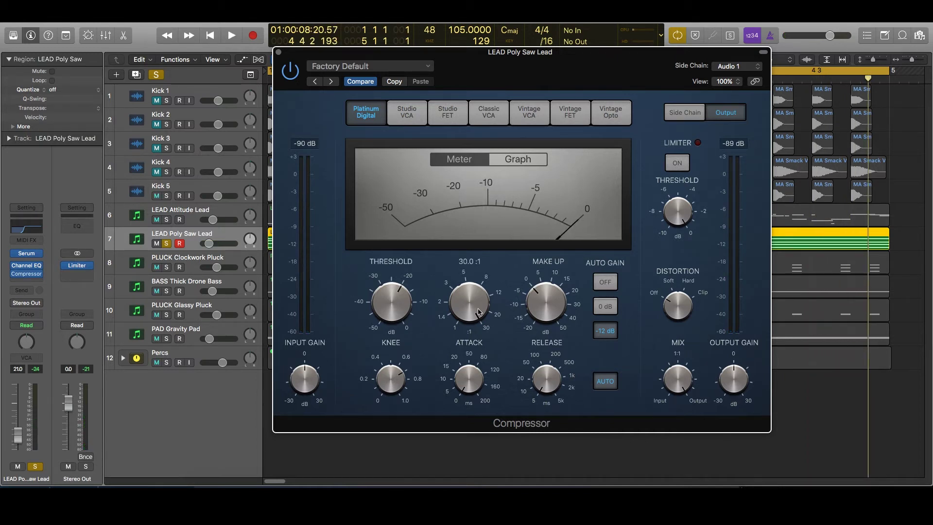
pyautogui.moveTo(575, 377)
pyautogui.moveTo(470, 384)
pyautogui.press('space')
pyautogui.moveTo(470, 380); pyautogui.dragTo(481, 323)
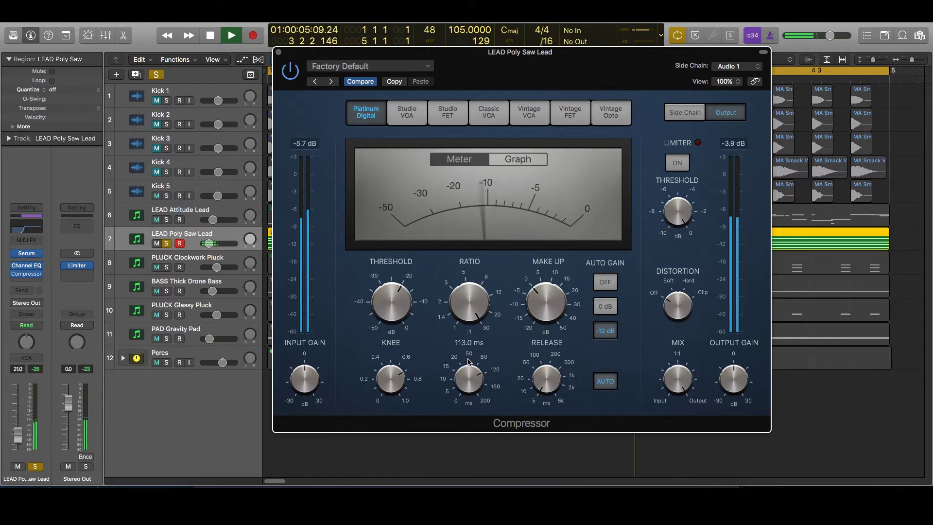
pyautogui.moveTo(470, 362); pyautogui.dragTo(498, 362)
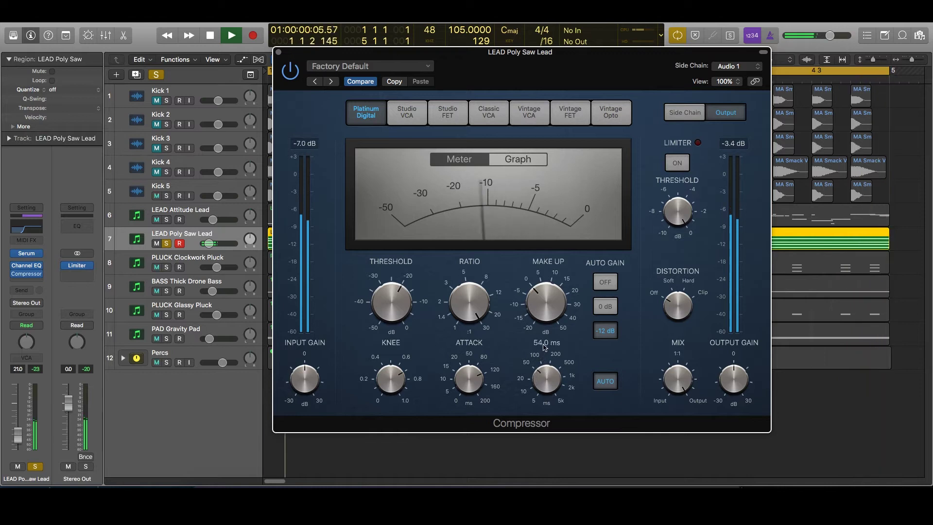
pyautogui.moveTo(544, 346); pyautogui.dragTo(585, 295)
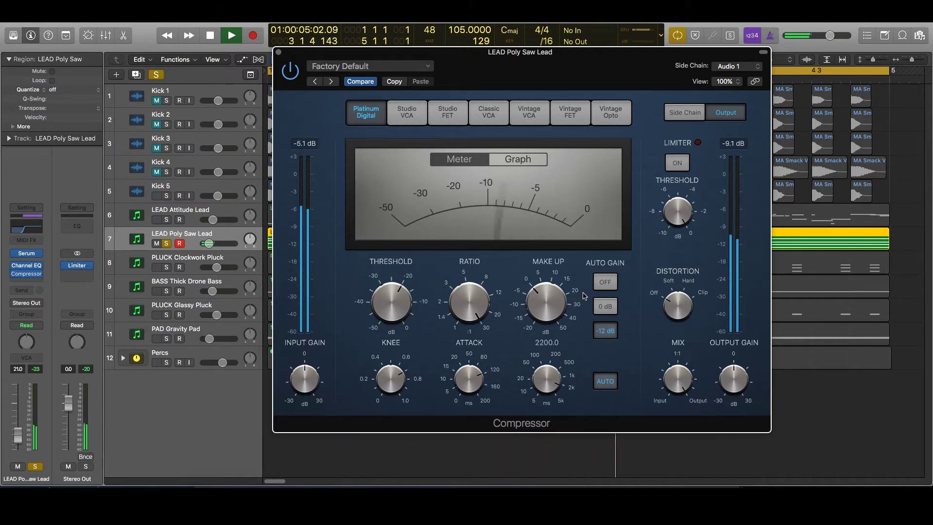
pyautogui.press('space')
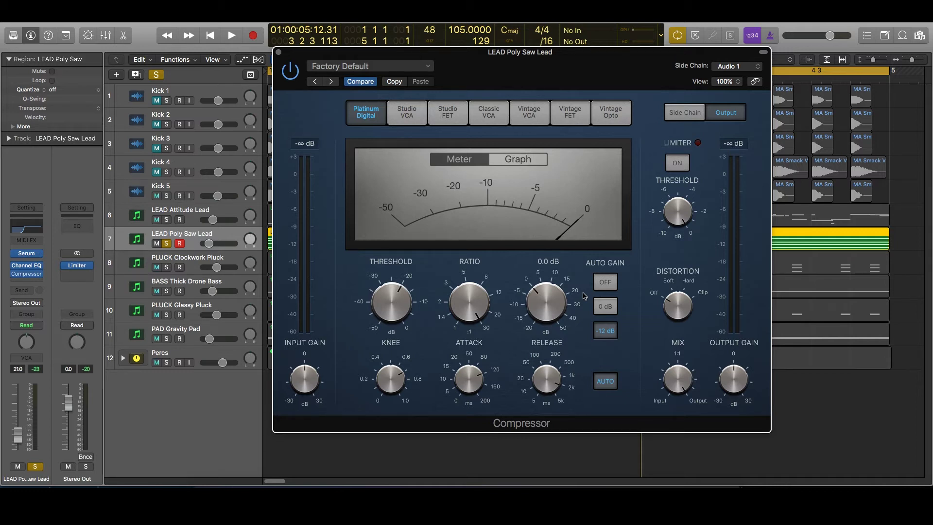
# - Lower the lead compressor's threshold from -20.0 dB to -22.5 dB during playback
pyautogui.moveTo(392, 307)
pyautogui.moveTo(469, 387)
pyautogui.moveTo(465, 301)
pyautogui.press('space')
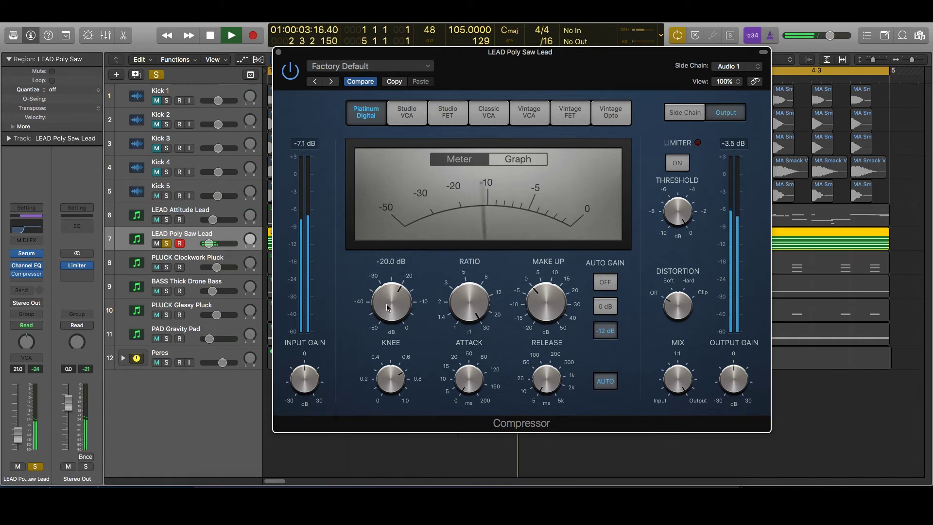
pyautogui.moveTo(388, 307); pyautogui.dragTo(387, 313)
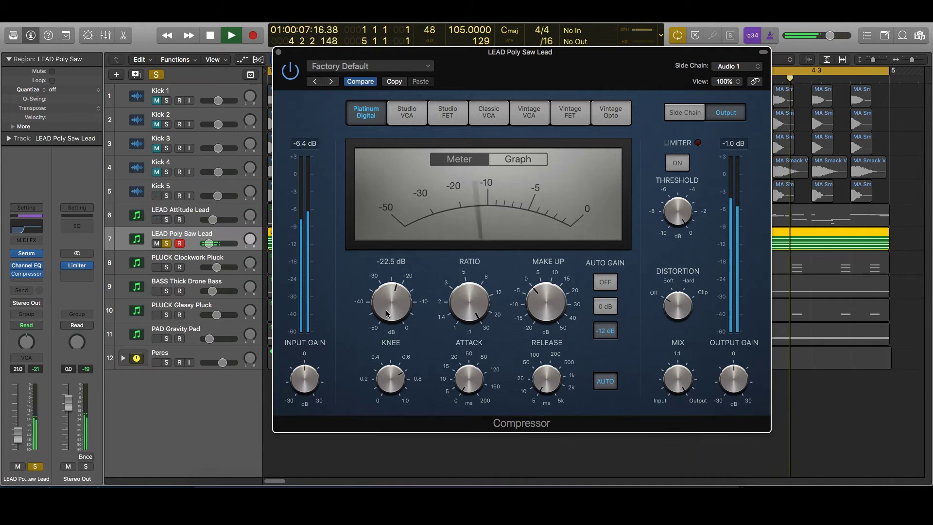
# - Close the compressor window, stop playback, and move the playhead back into bar 1
pyautogui.press('space')
pyautogui.moveTo(543, 375)
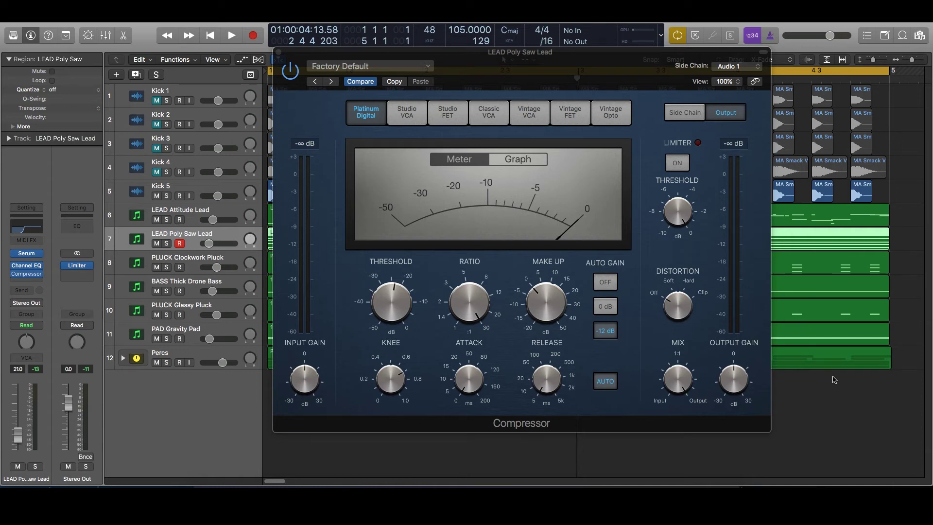
pyautogui.press('space')
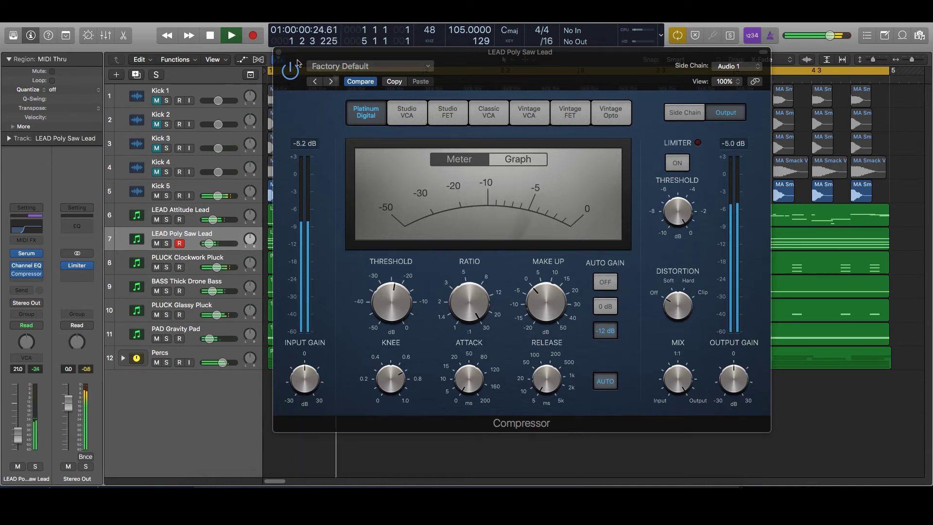
pyautogui.click(279, 53)
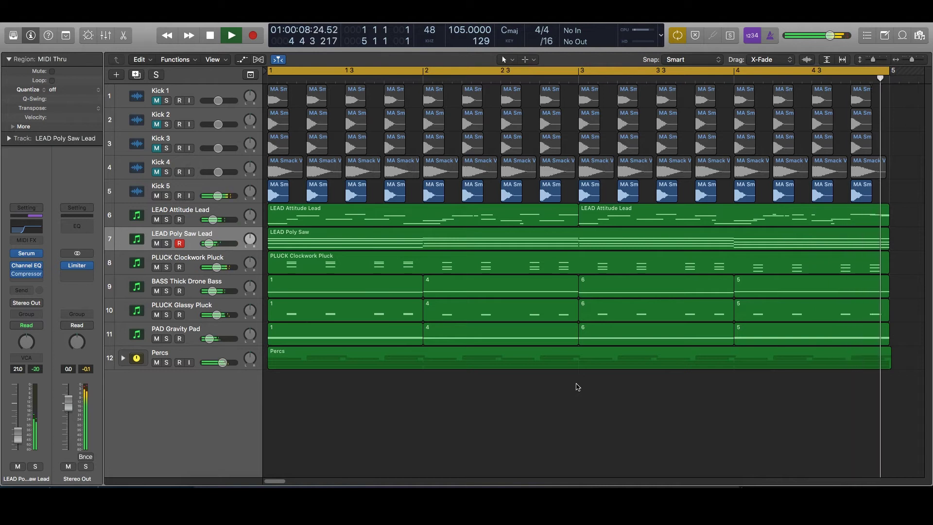
pyautogui.press('space')
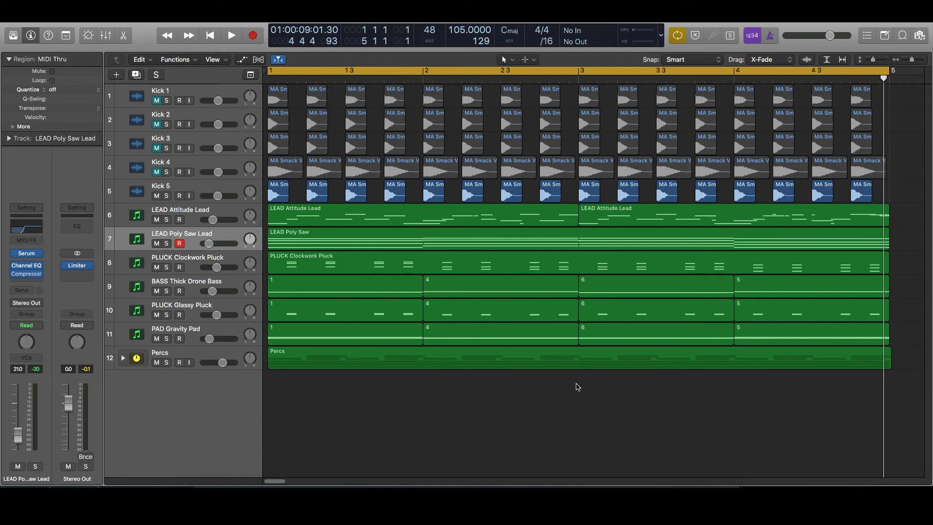
pyautogui.click(401, 238)
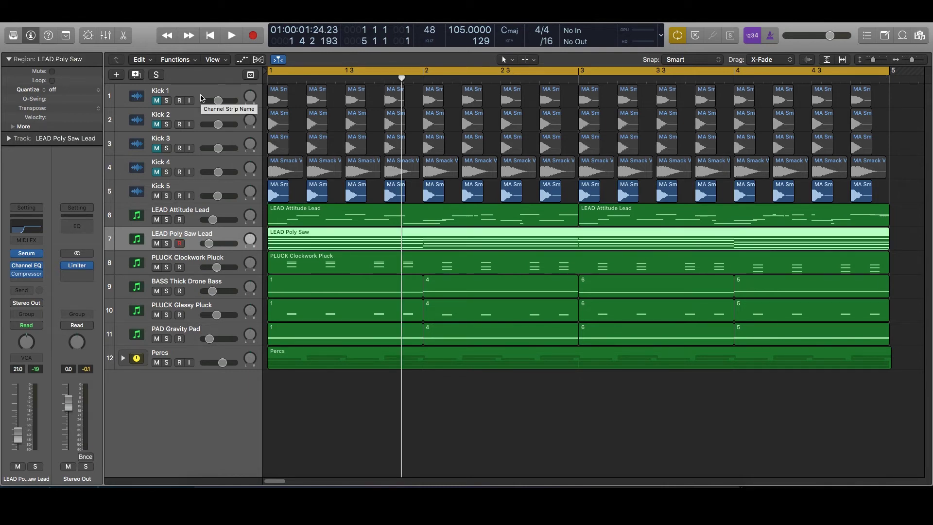
# - Open Kick 1's Channel EQ and start playback with LEAD Attitude Lead soloed
pyautogui.click(202, 97)
pyautogui.click(26, 248)
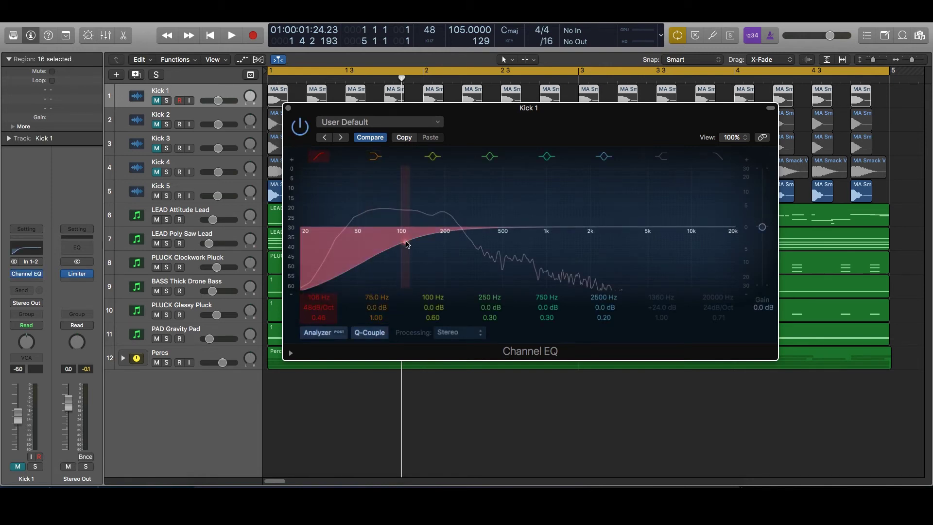
pyautogui.press('space')
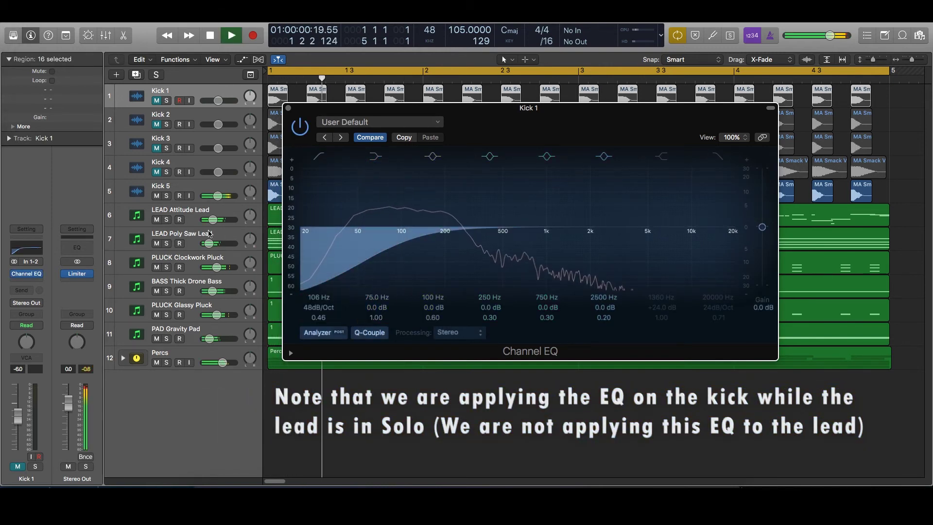
pyautogui.click(167, 221)
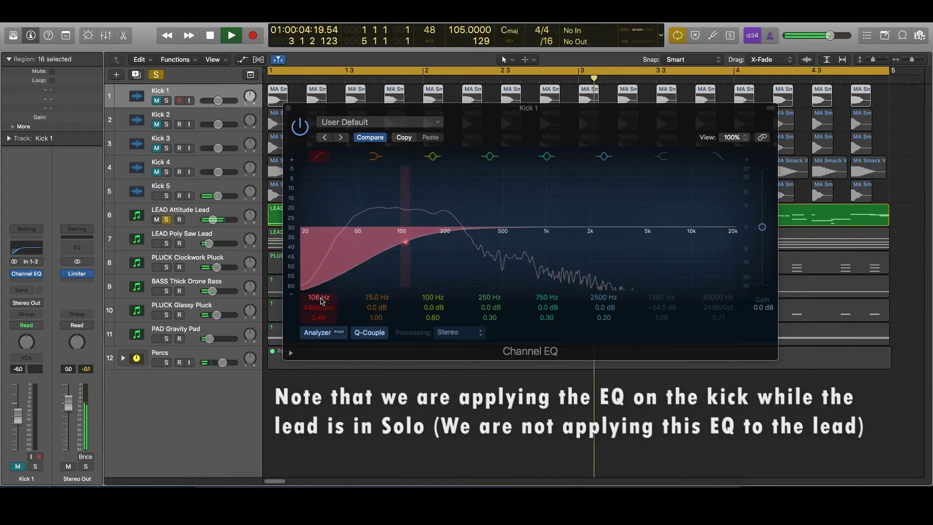
# - Shape the kick EQ with a 73 Hz low cut and +11 dB boost near 265 Hz
pyautogui.moveTo(415, 240); pyautogui.dragTo(554, 241)
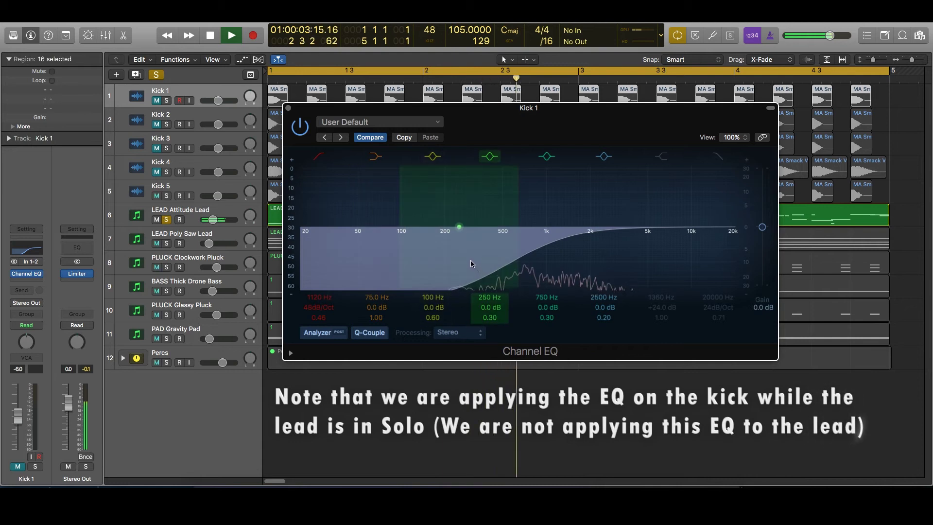
pyautogui.press('space')
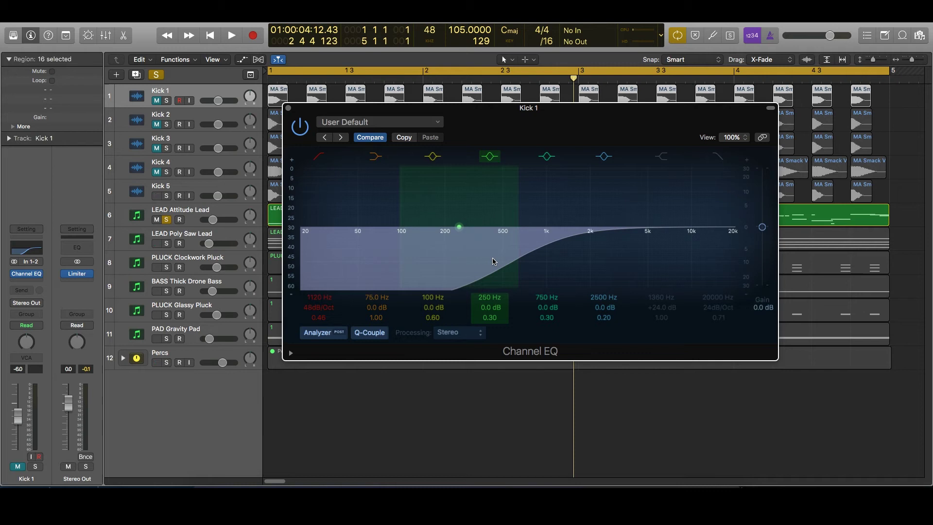
pyautogui.moveTo(493, 262); pyautogui.dragTo(382, 242)
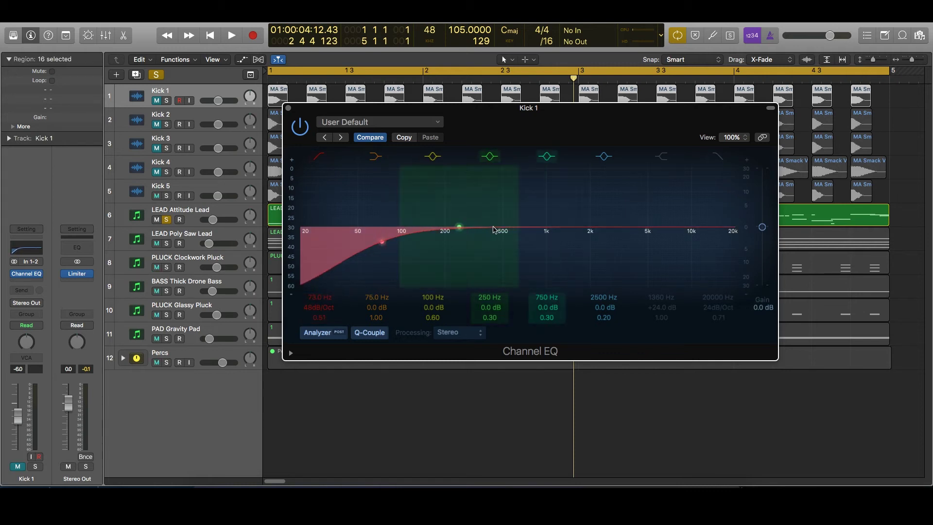
pyautogui.moveTo(460, 227); pyautogui.dragTo(462, 197)
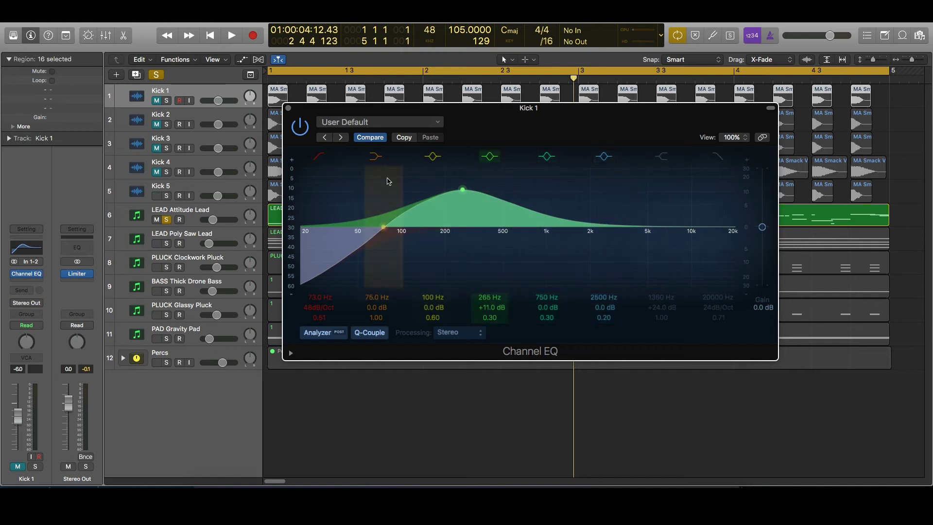
# - Remove the Channel EQ from Kick 1
pyautogui.click(288, 107)
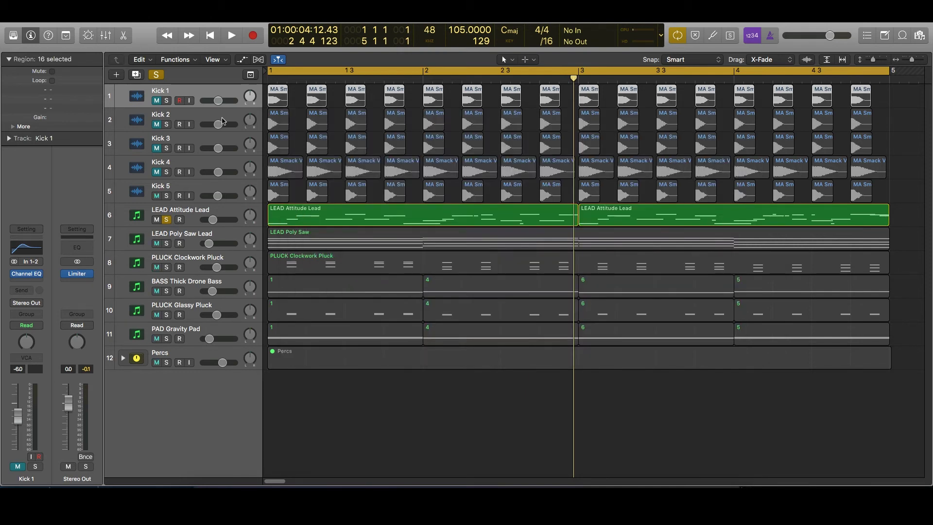
pyautogui.click(44, 275)
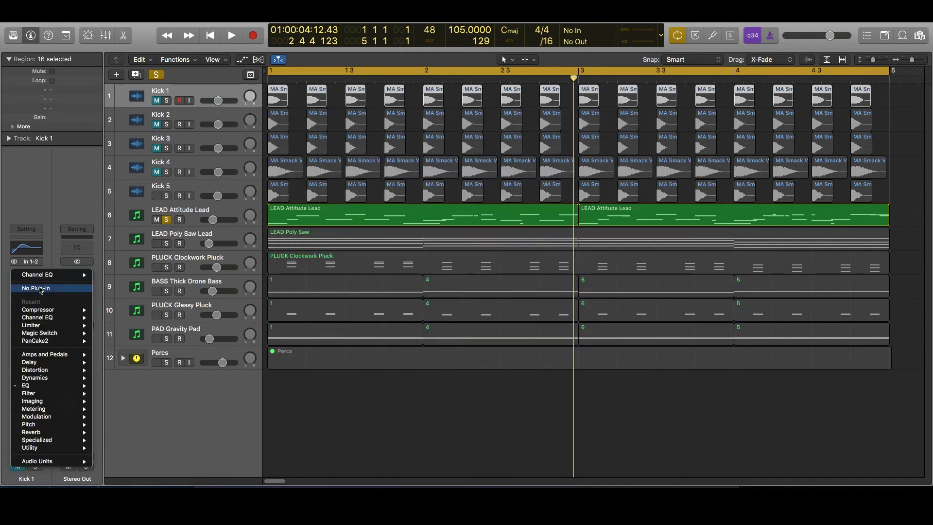
pyautogui.click(41, 288)
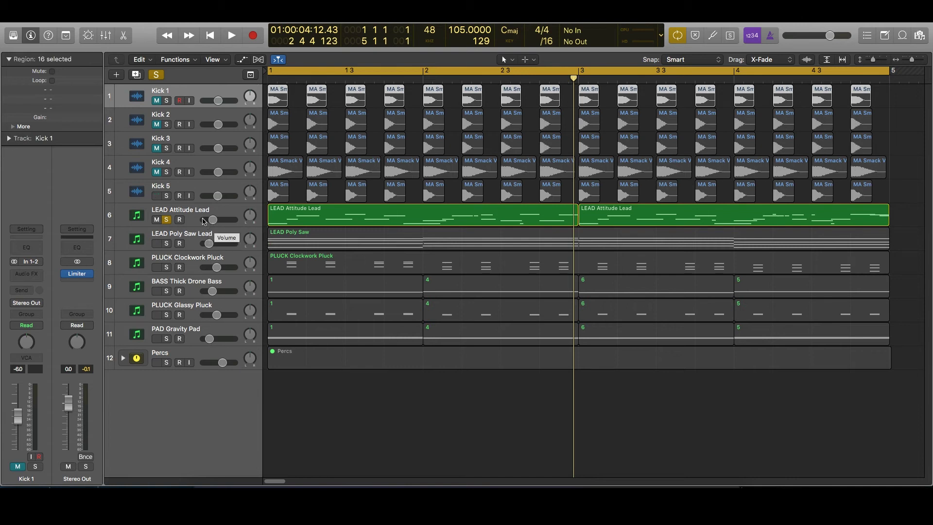
# - Set LEAD Poly Saw Lead's volume to about -13 dB and play from the song start
pyautogui.moveTo(217, 243); pyautogui.dragTo(222, 244)
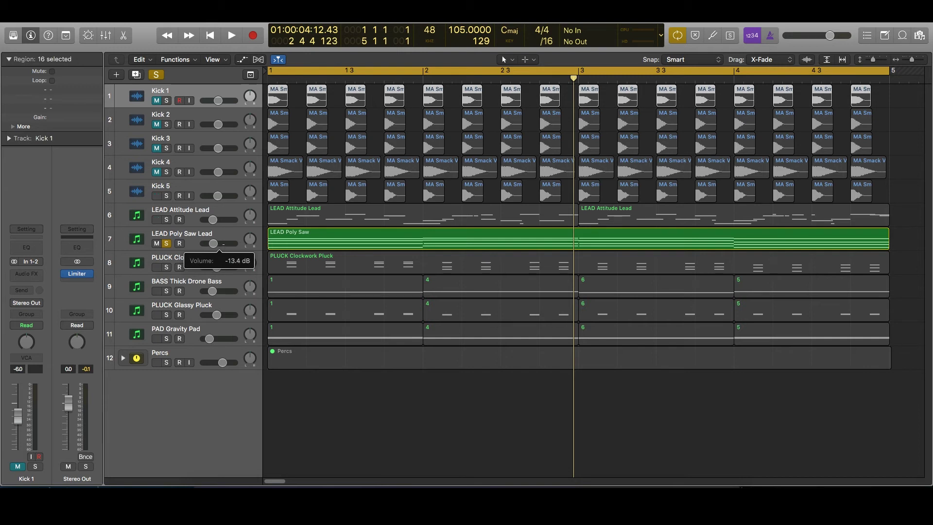
pyautogui.moveTo(224, 244); pyautogui.dragTo(226, 248)
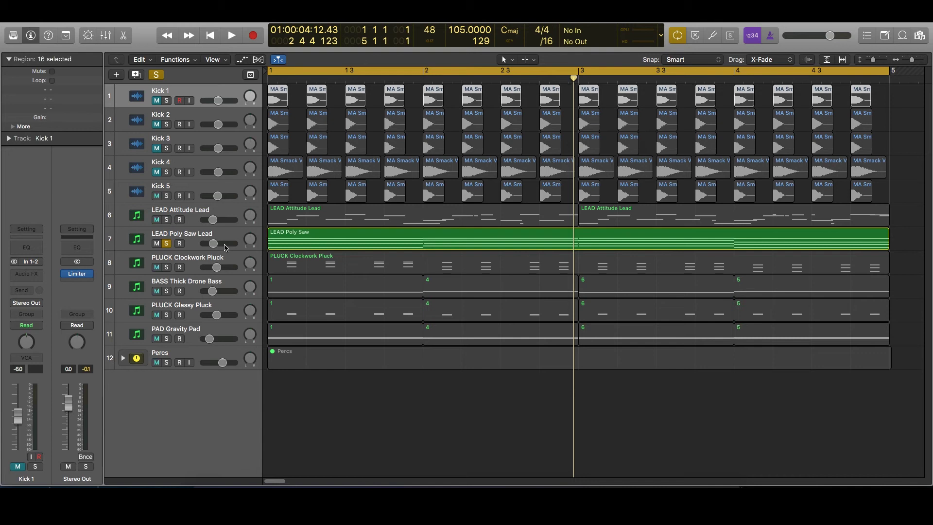
pyautogui.press('Return')
pyautogui.press('space')
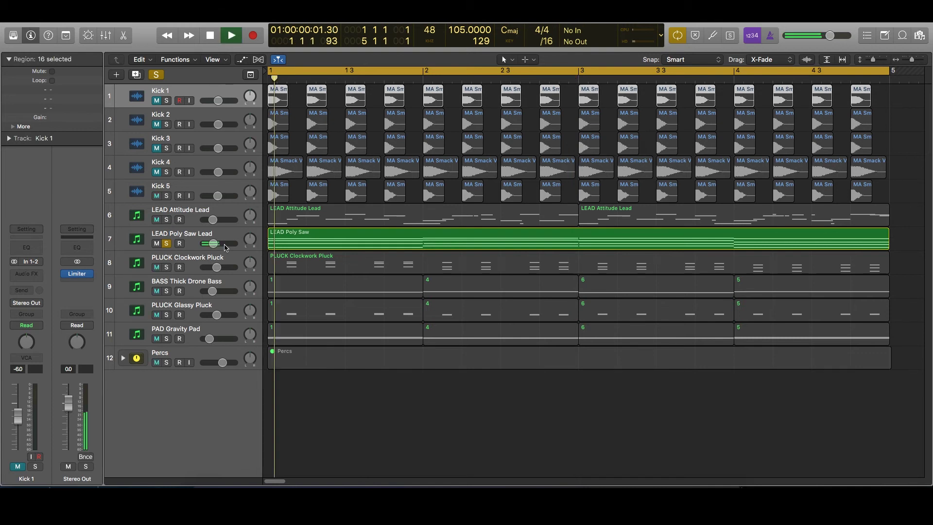
# - Try Kick 2, 3, 4 and 5 as the lead compressor's side-chain source, ending on Kick 5
pyautogui.click(193, 240)
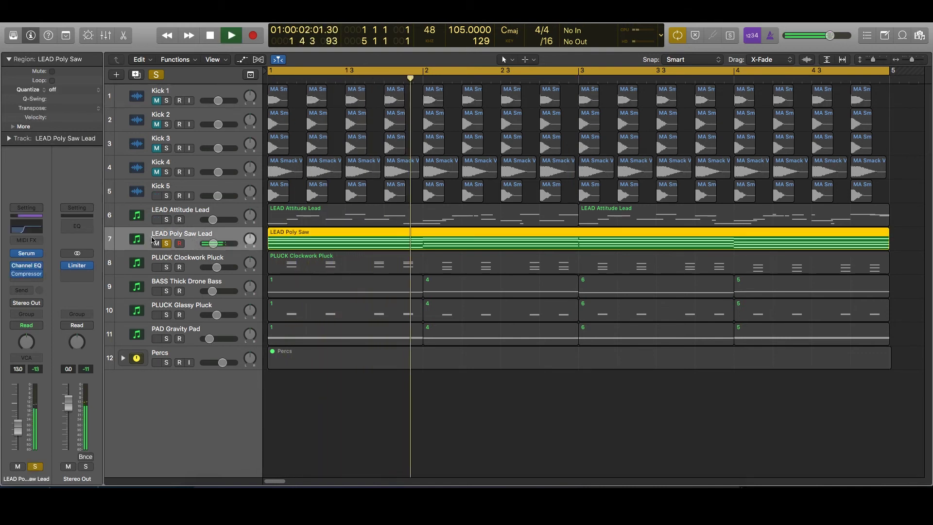
pyautogui.click(25, 275)
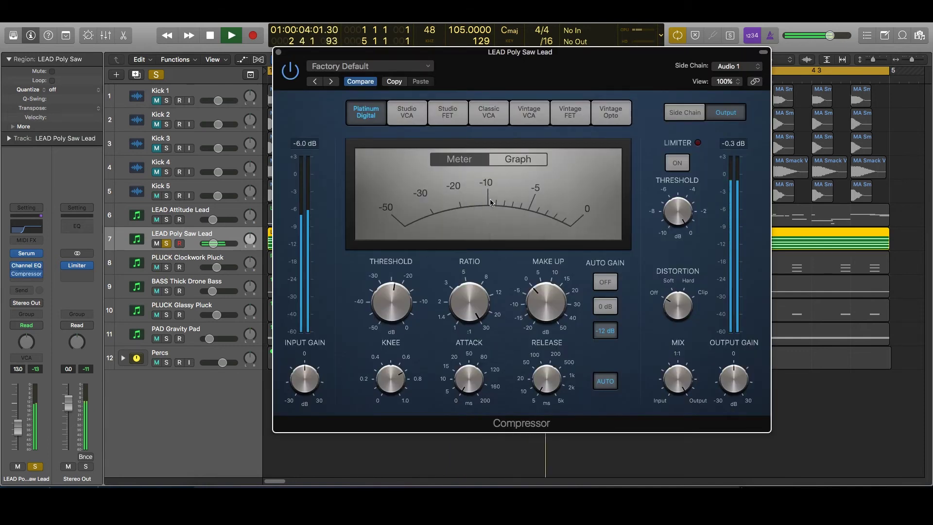
pyautogui.click(731, 67)
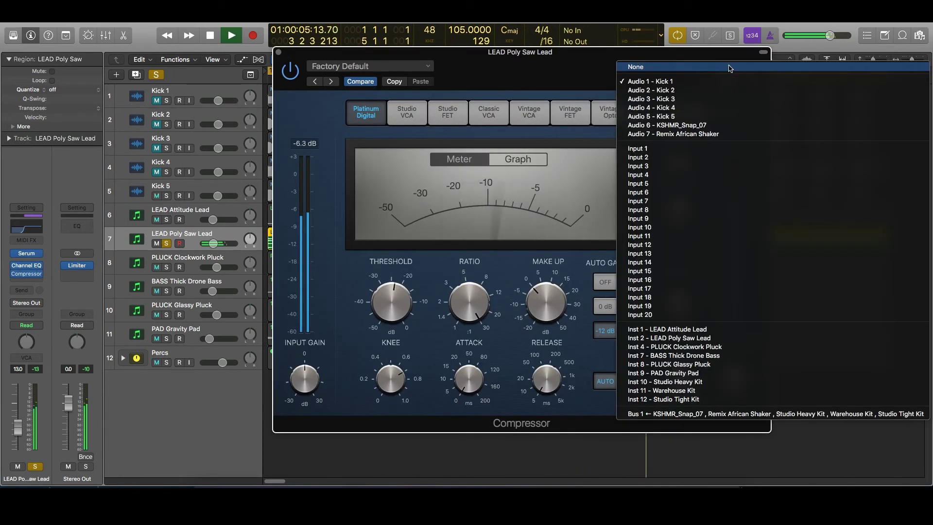
pyautogui.click(685, 90)
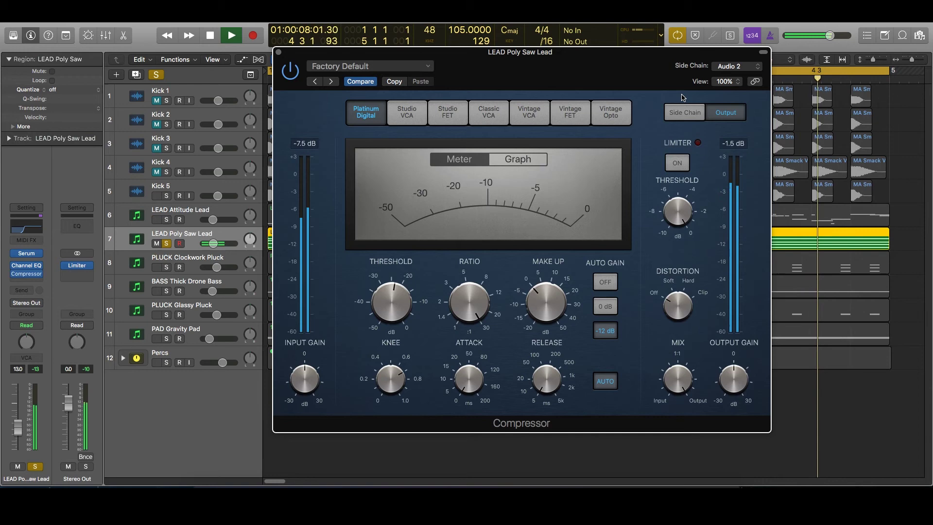
pyautogui.click(732, 66)
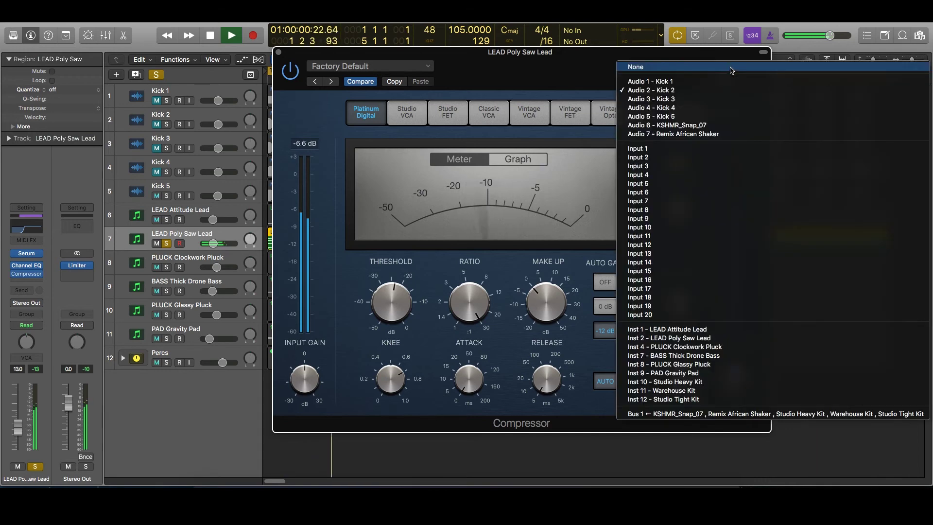
pyautogui.click(675, 101)
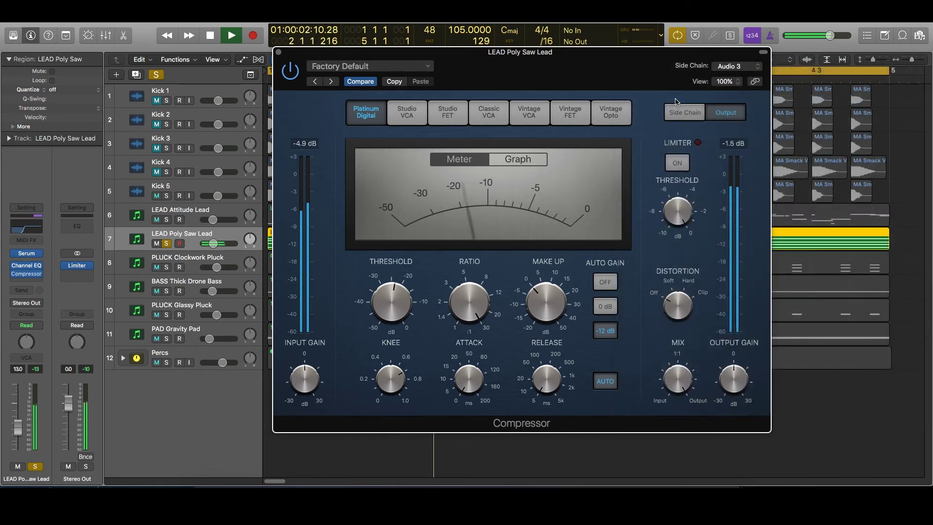
pyautogui.click(732, 68)
pyautogui.click(651, 108)
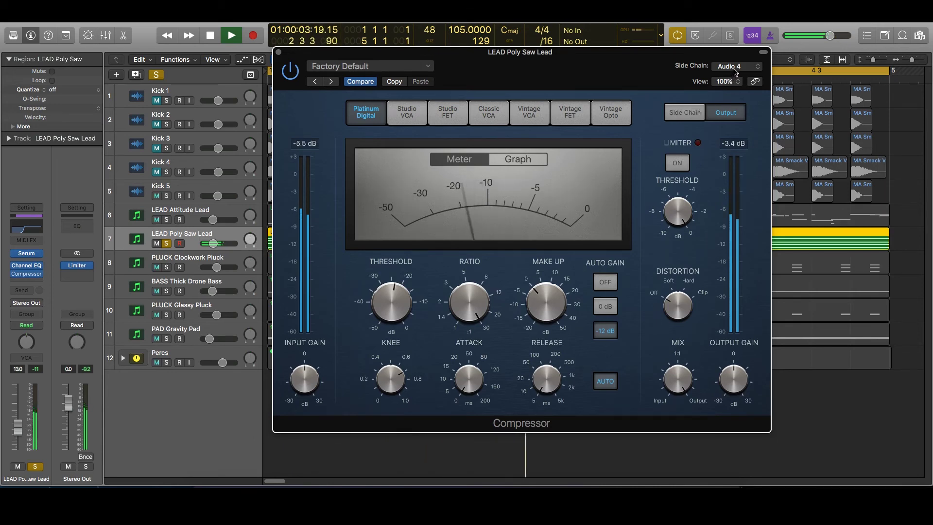
pyautogui.click(734, 68)
pyautogui.click(651, 116)
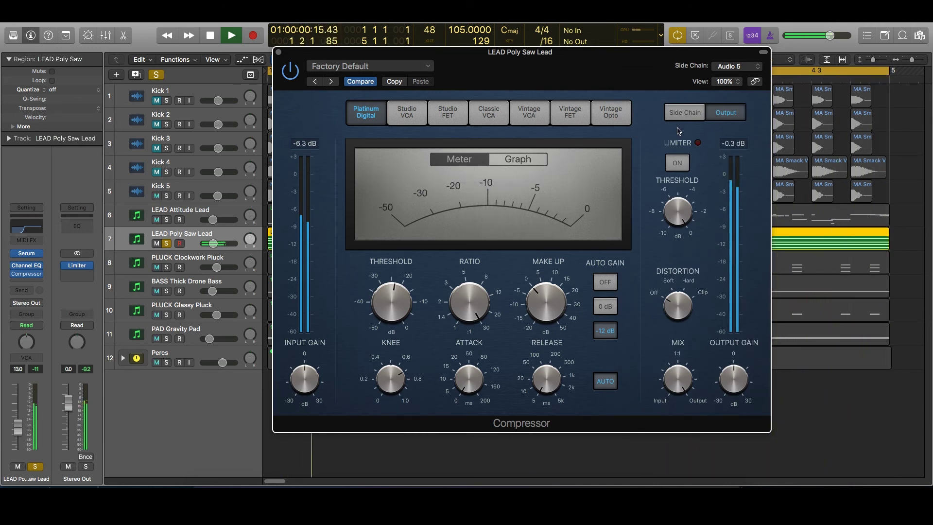
pyautogui.press('space')
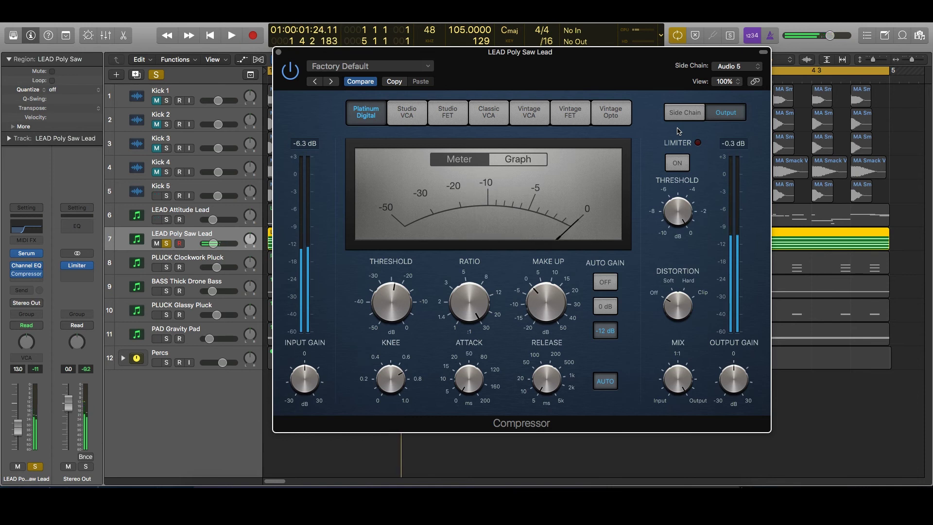